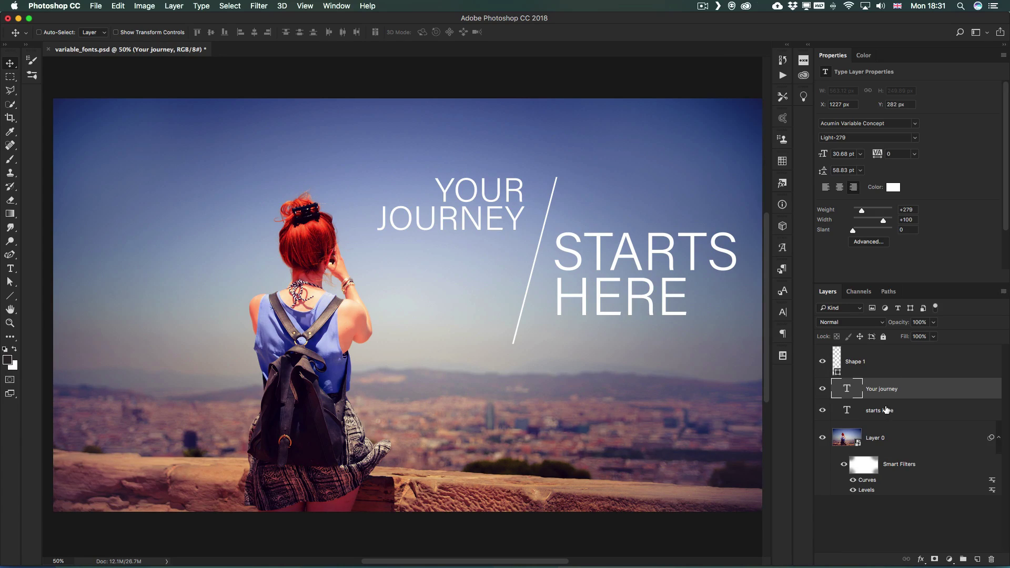
# Step: Isolate the Your journey text layer, briefly hide and show it, and bring up the favourite fonts list
pyautogui.keyDown('shift'); pyautogui.click(903, 413); pyautogui.keyUp('shift')
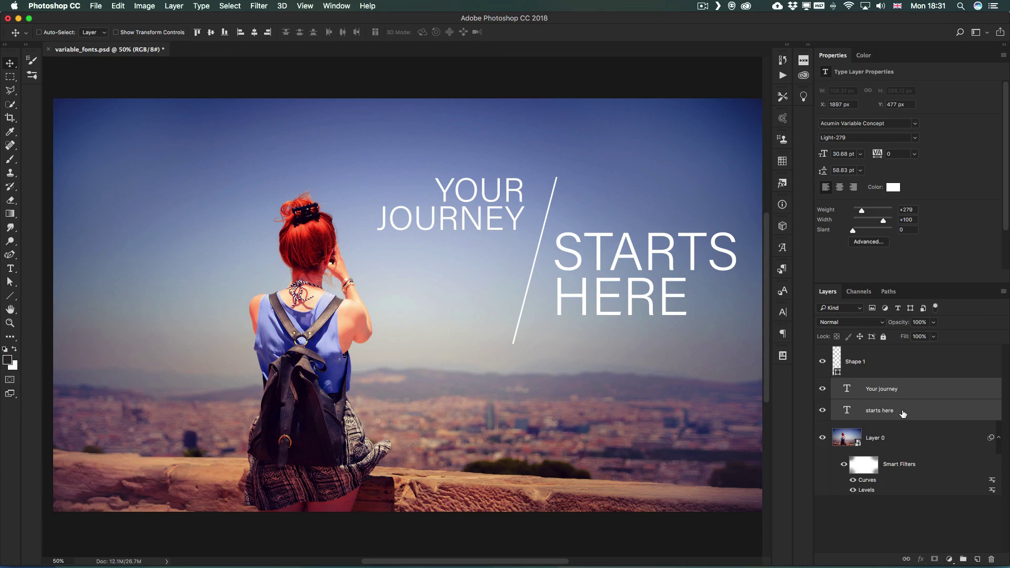
pyautogui.click(923, 390)
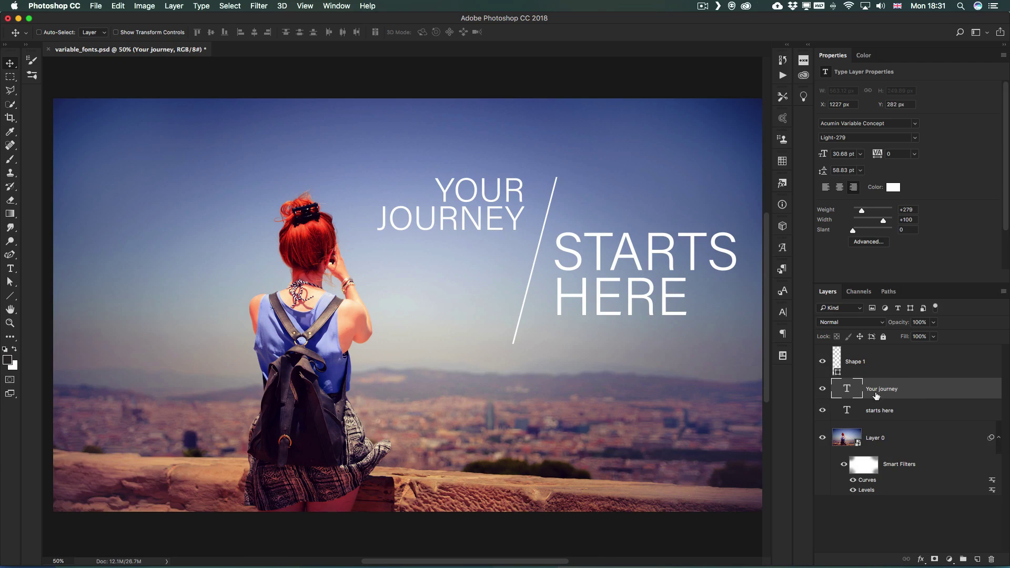
pyautogui.click(824, 390)
pyautogui.click(824, 390)
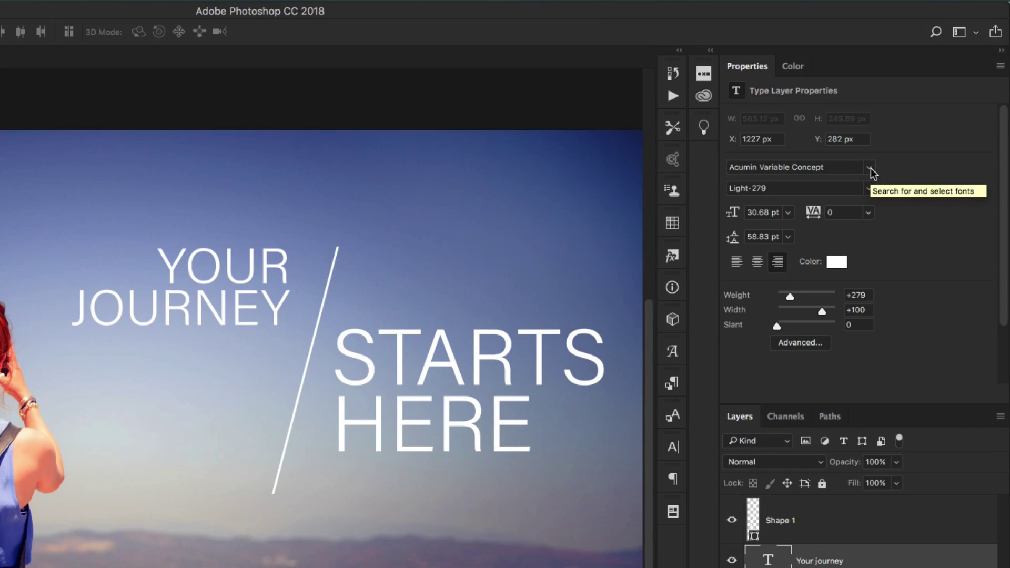
pyautogui.click(870, 169)
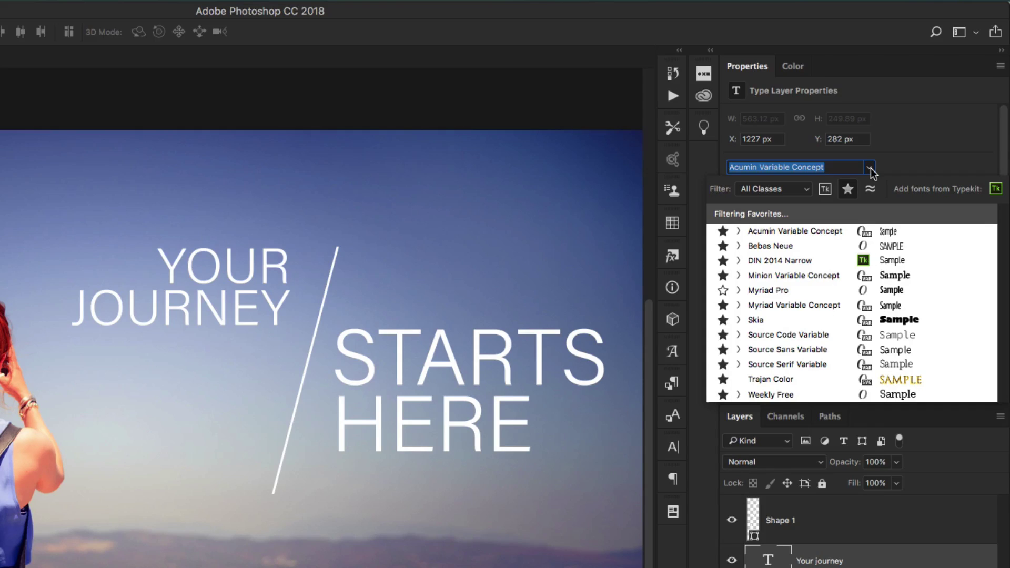
# Step: Keep Acumin Variable Concept and set YOUR JOURNEY to weight +900 and width +50
pyautogui.click(791, 231)
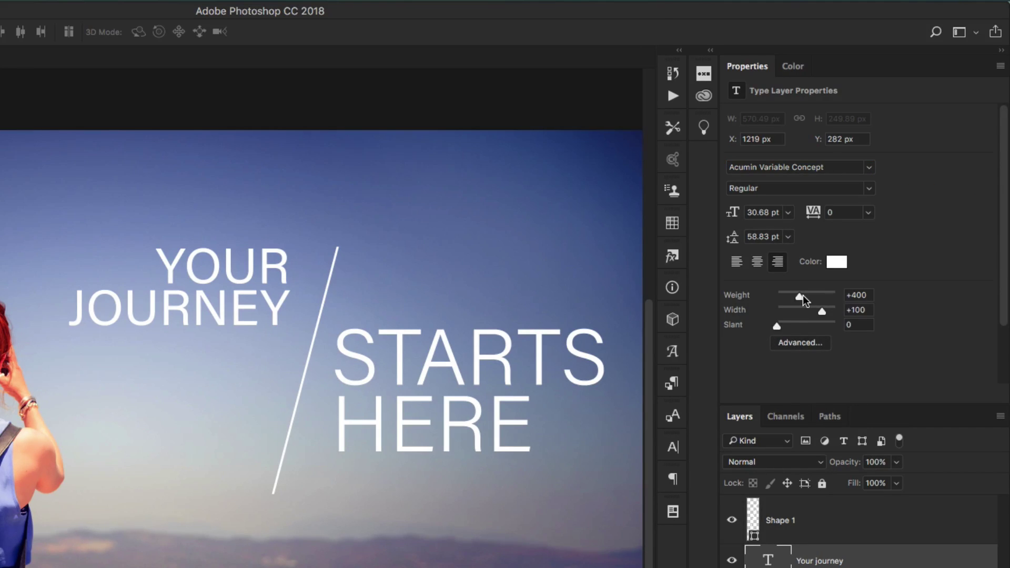
pyautogui.moveTo(803, 295)
pyautogui.mouseDown()
pyautogui.moveTo(838, 292)
pyautogui.moveTo(803, 292)
pyautogui.mouseUp()
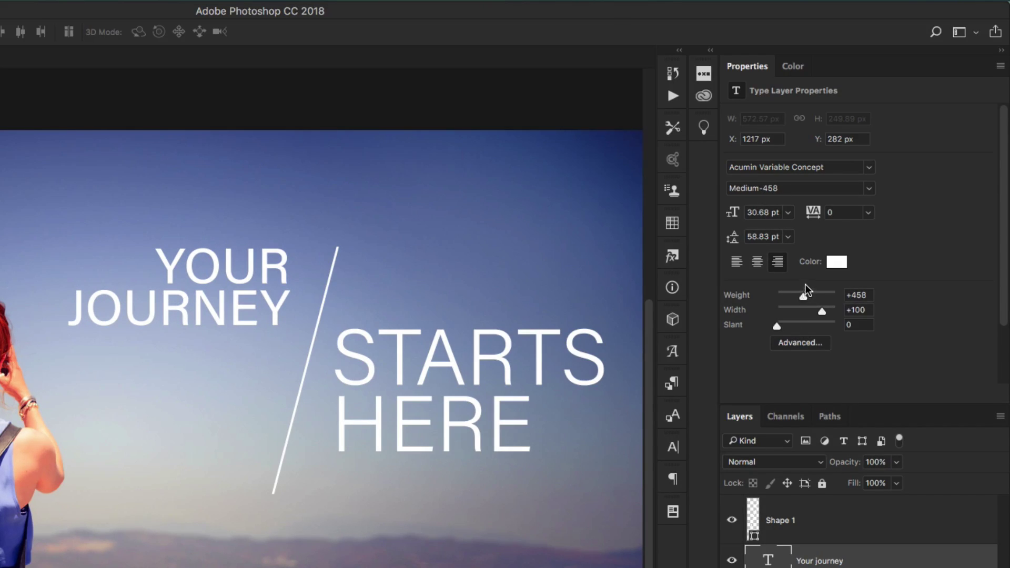
pyautogui.moveTo(794, 295); pyautogui.dragTo(770, 298)
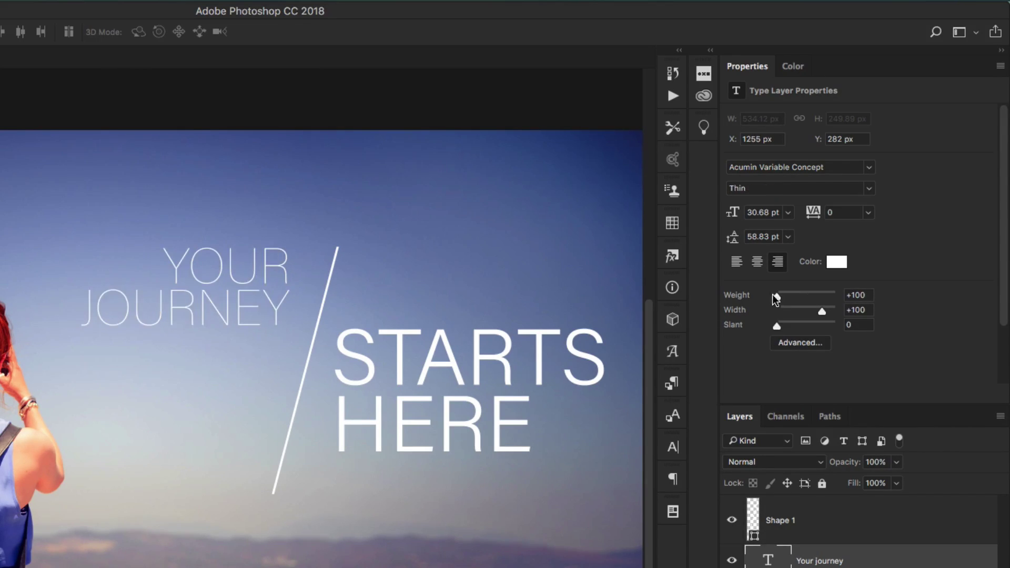
pyautogui.moveTo(832, 298); pyautogui.dragTo(840, 296)
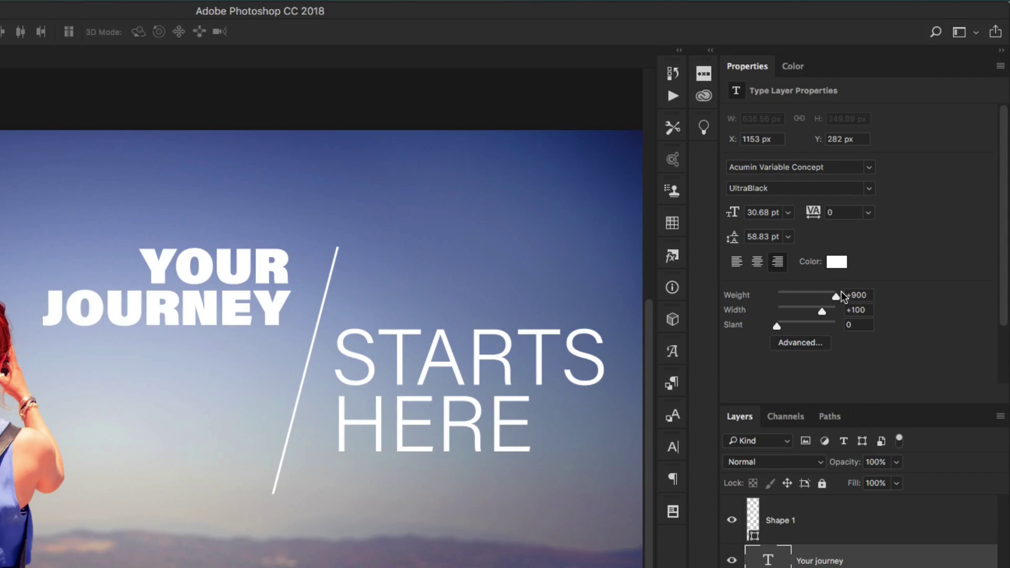
pyautogui.moveTo(816, 313); pyautogui.dragTo(770, 308)
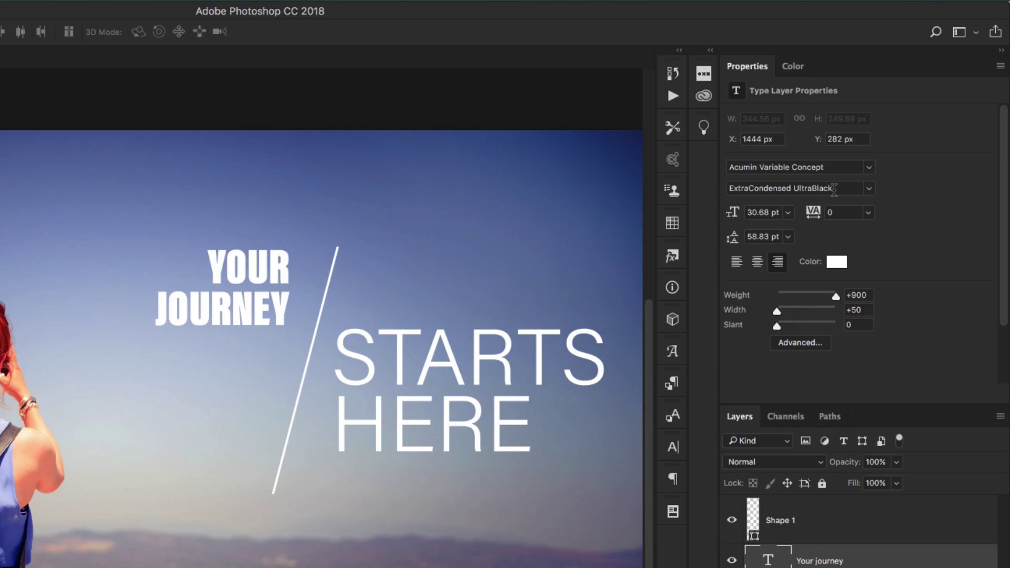
pyautogui.click(871, 190)
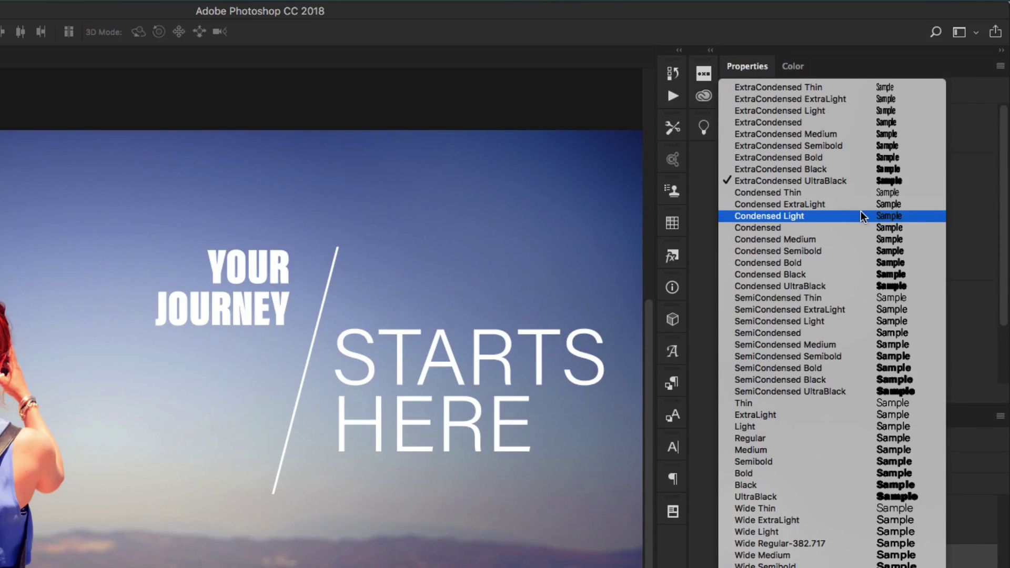
pyautogui.scroll(-10, 863, 216)
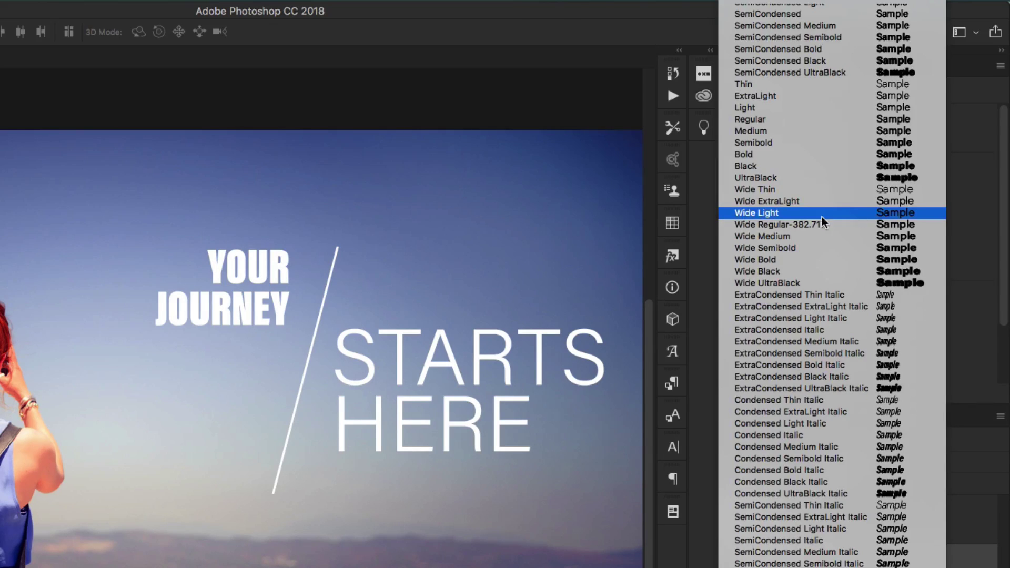
pyautogui.click(700, 230)
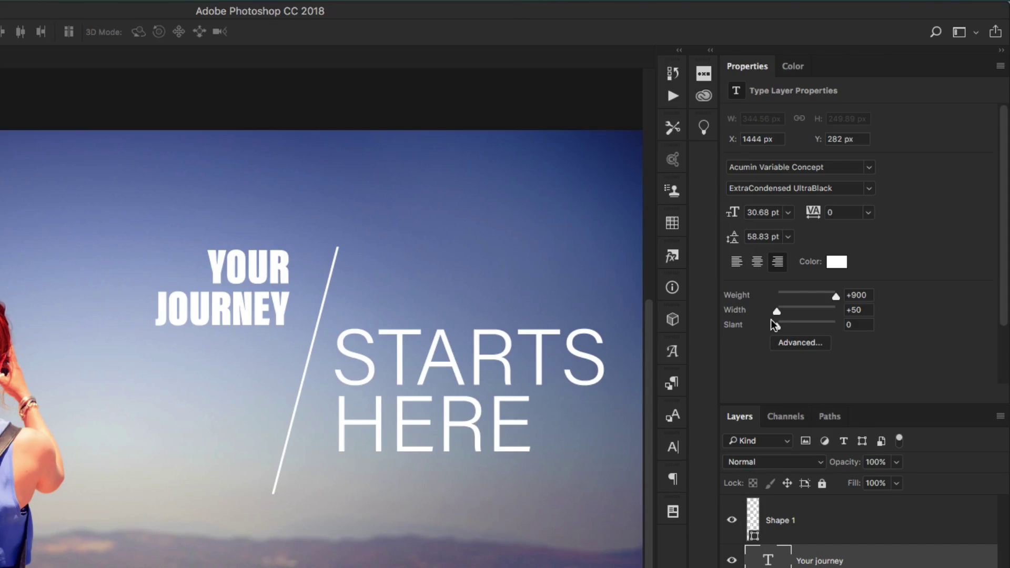
# Step: Restyle YOUR JOURNEY to width +73, weight +647 and slant +12 for a condensed semibold italic
pyautogui.moveTo(776, 311); pyautogui.dragTo(797, 310)
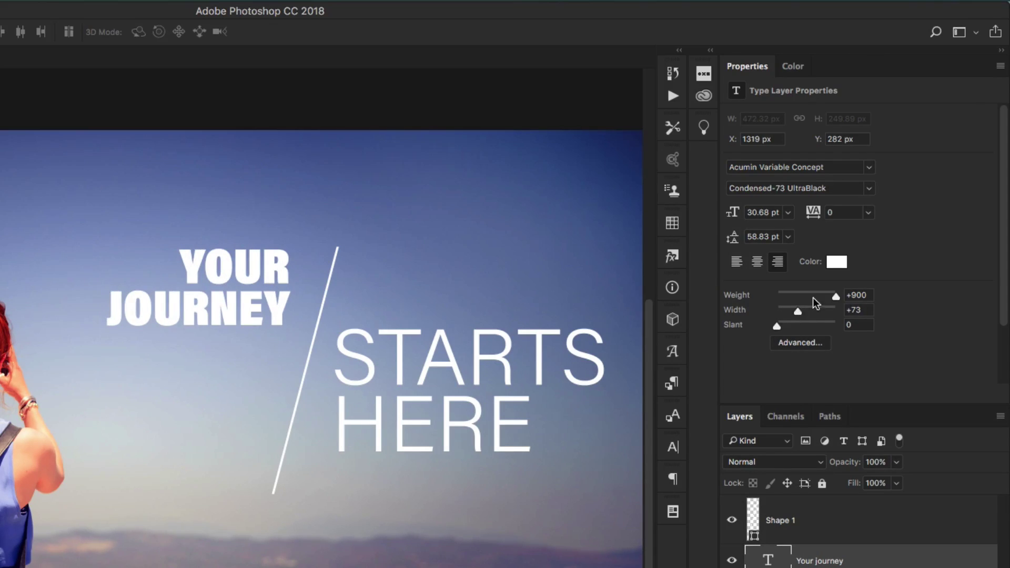
pyautogui.click(817, 298)
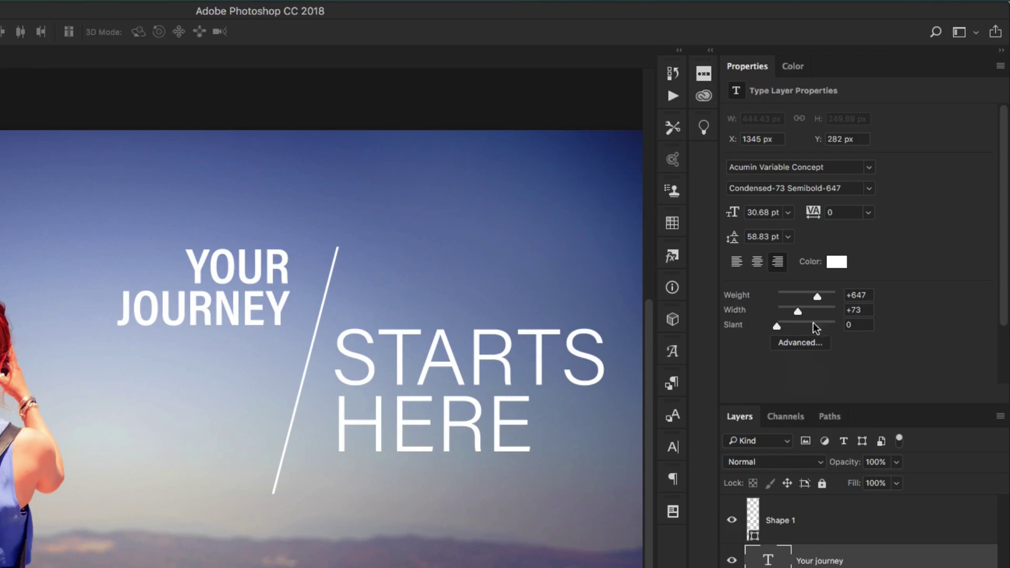
pyautogui.moveTo(816, 327)
pyautogui.mouseDown()
pyautogui.moveTo(848, 323)
pyautogui.moveTo(815, 324)
pyautogui.mouseUp()
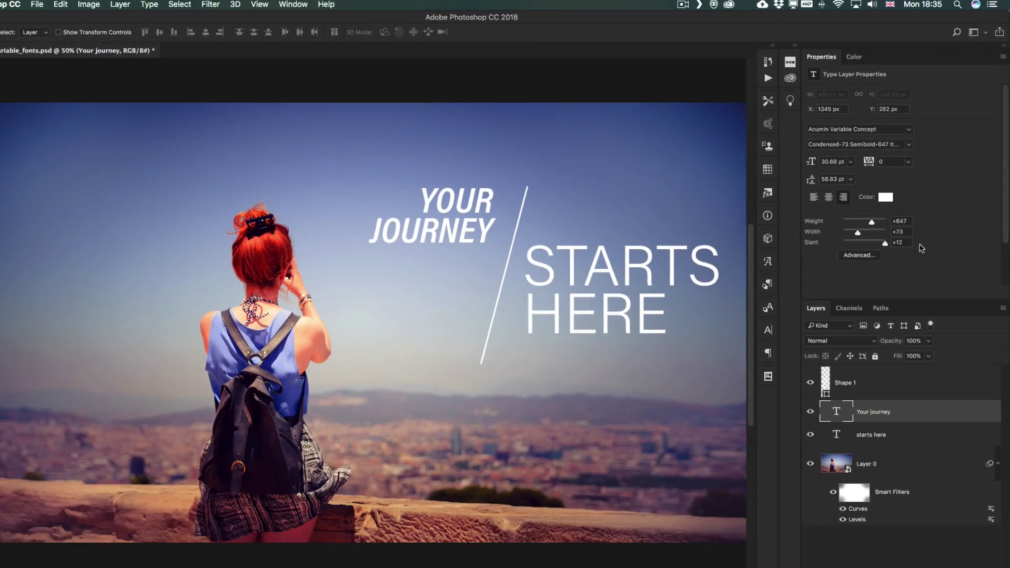
pyautogui.click(956, 418)
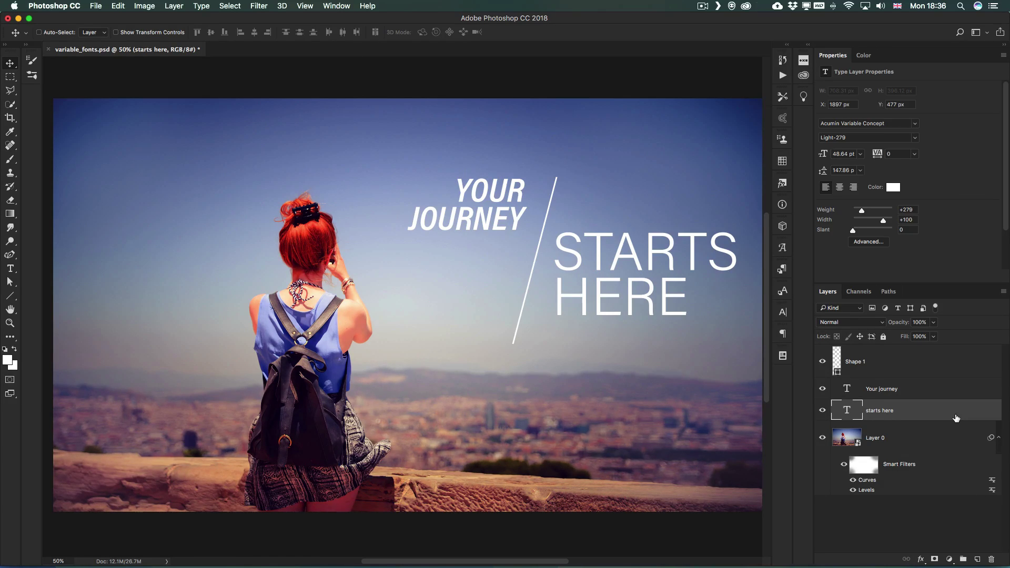
# Step: Give both headline layers Acumin Variable Concept with weight +721, width +77 and slant +12
pyautogui.keyDown('shift'); pyautogui.click(910, 390); pyautogui.keyUp('shift')
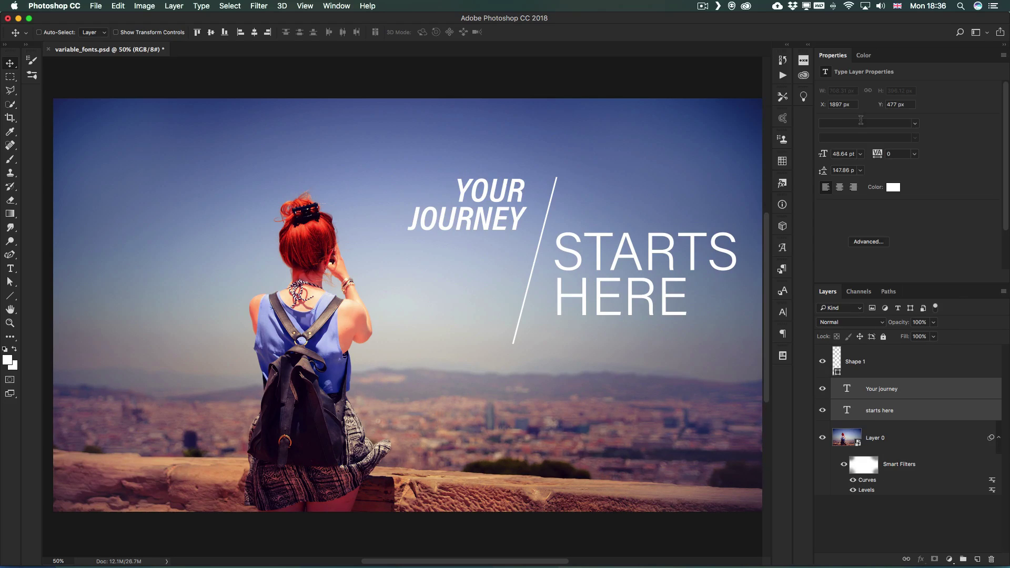
pyautogui.click(915, 124)
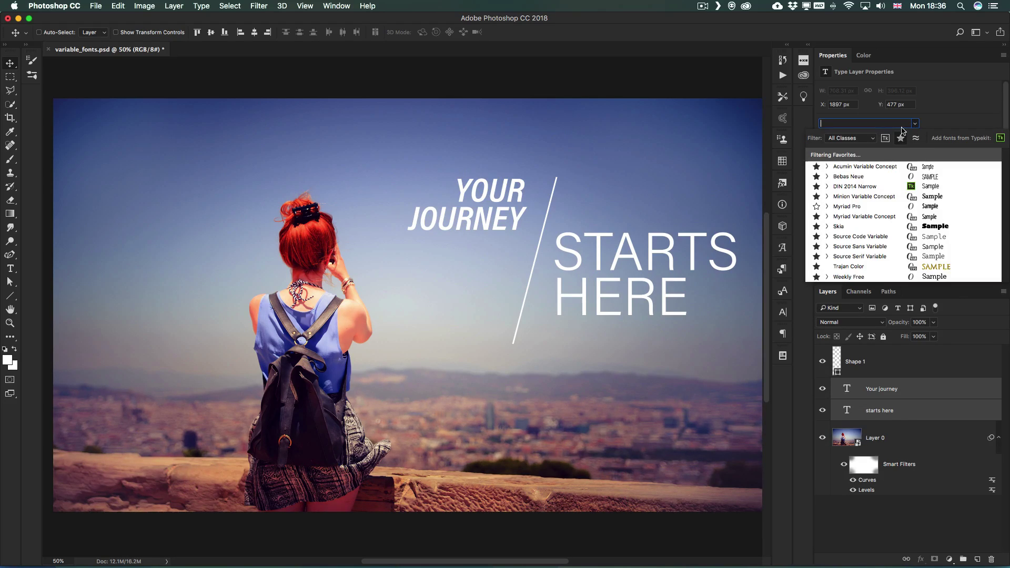
pyautogui.click(855, 167)
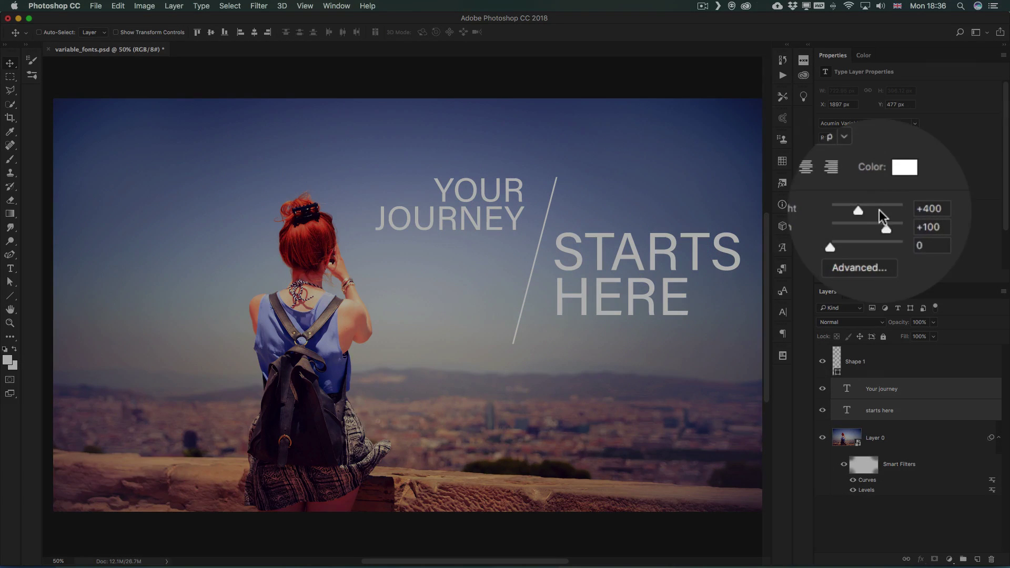
pyautogui.moveTo(868, 210)
pyautogui.mouseDown()
pyautogui.moveTo(883, 210)
pyautogui.moveTo(870, 224)
pyautogui.mouseUp()
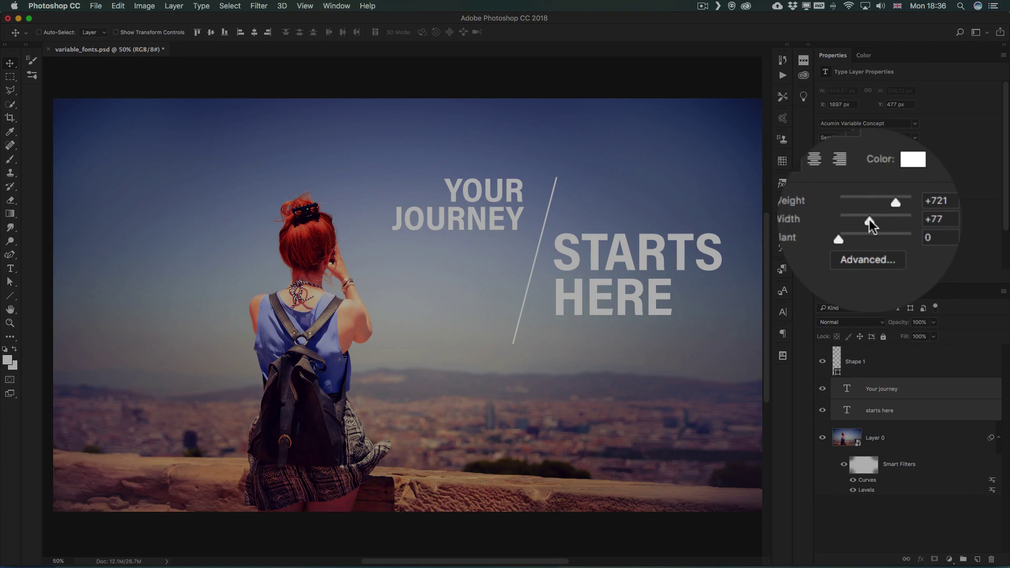
pyautogui.click(885, 227)
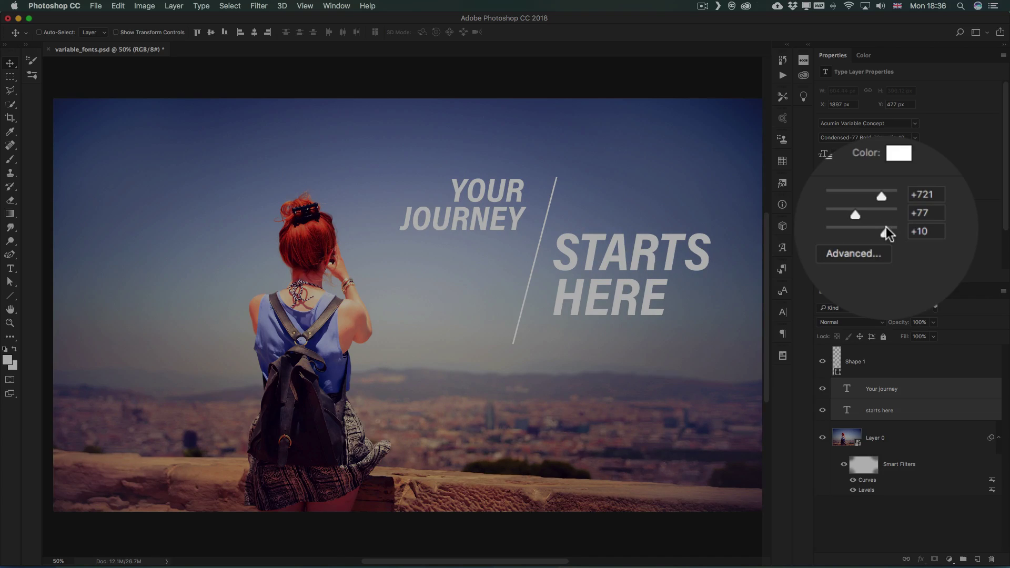
pyautogui.moveTo(885, 226); pyautogui.dragTo(917, 224)
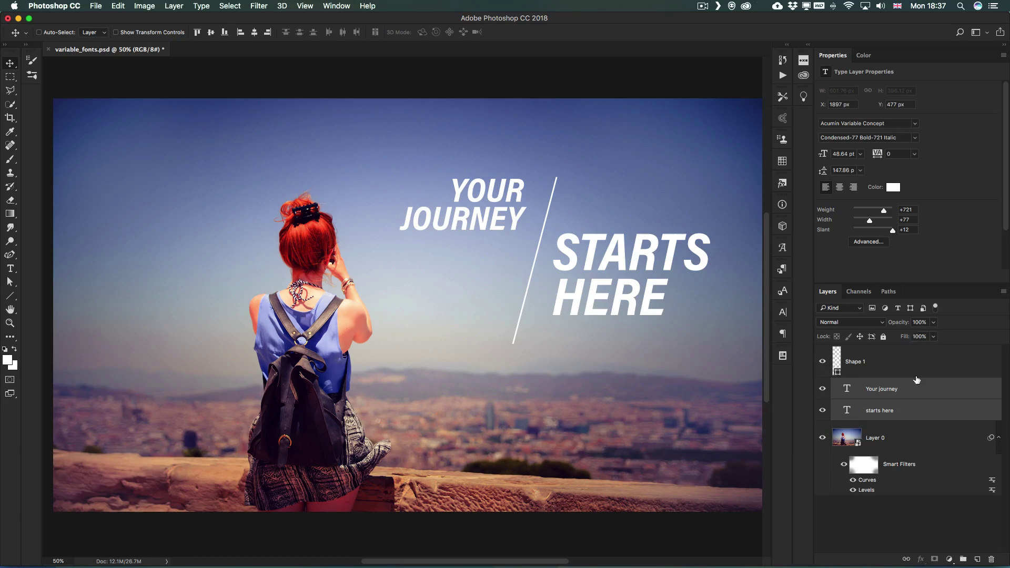
# Step: Switch only the YOUR JOURNEY text to the Trajan Color font for gold serif lettering
pyautogui.click(934, 393)
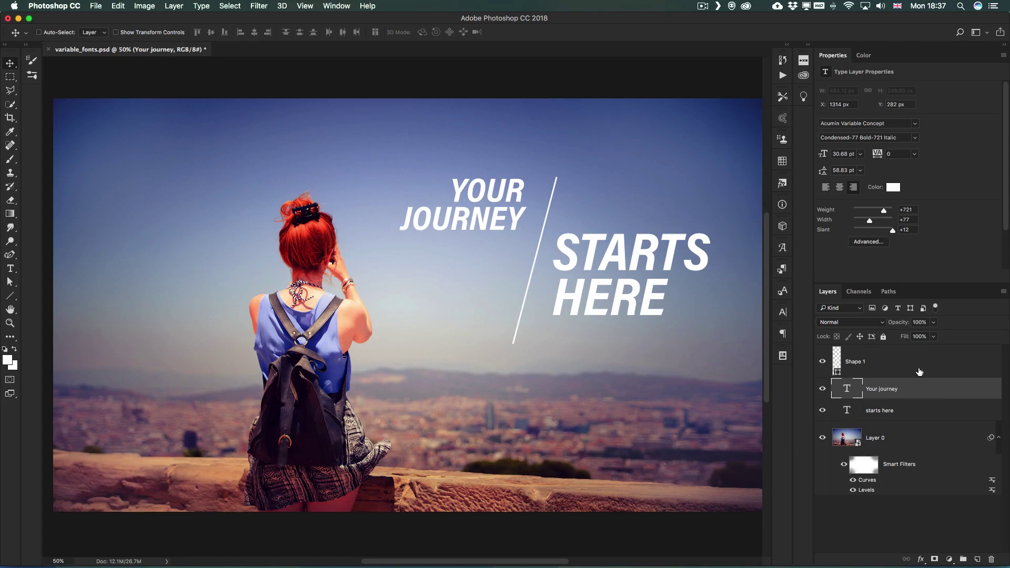
pyautogui.click(915, 126)
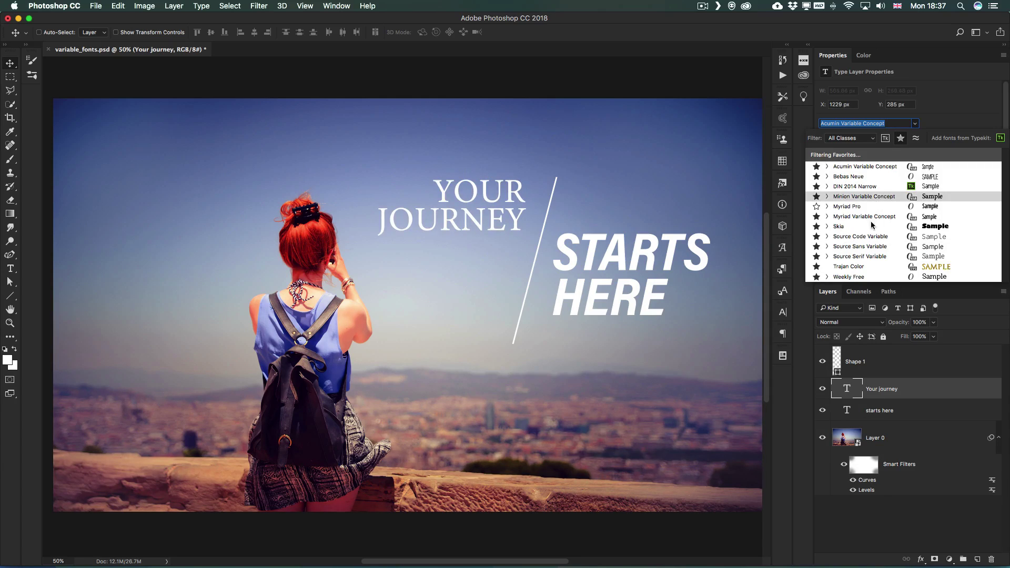
pyautogui.click(868, 266)
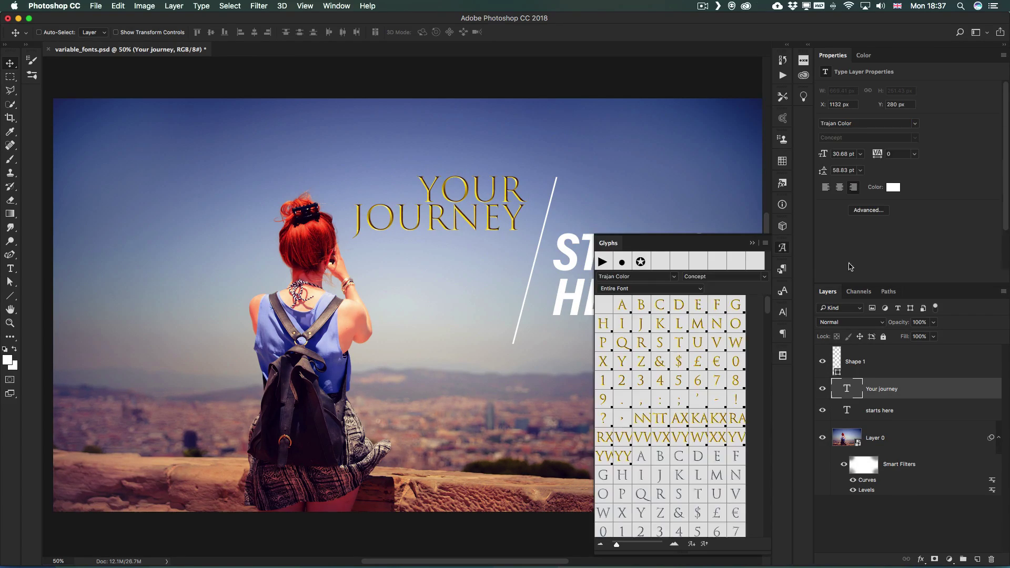
# Step: Scale YOUR JOURNEY to about 310% across the photo and reposition it lower left
pyautogui.click(782, 248)
pyautogui.moveTo(450, 184); pyautogui.dragTo(454, 159)
pyautogui.press('super+t')
pyautogui.moveTo(533, 149); pyautogui.dragTo(717, 80)
pyautogui.press('Return')
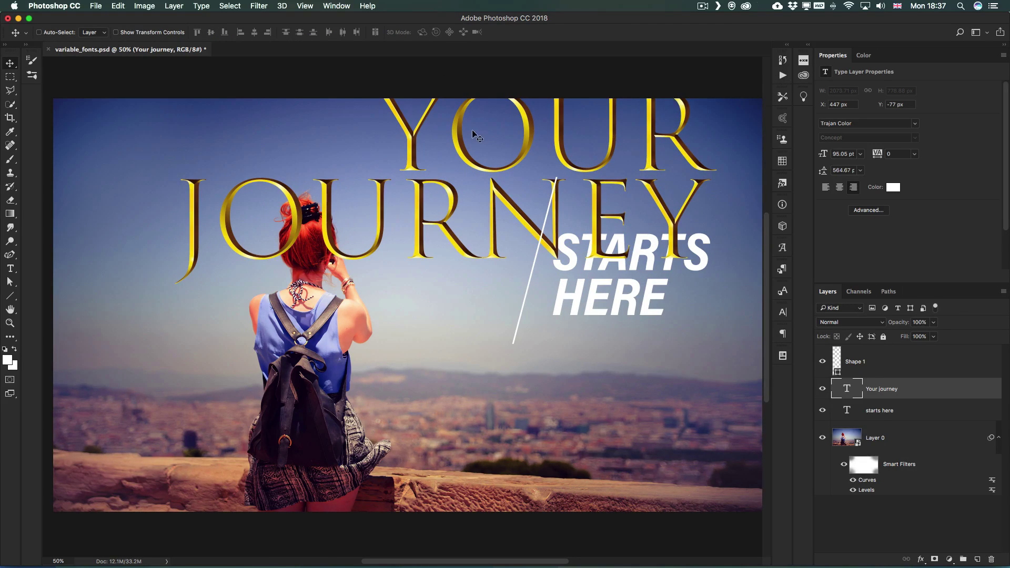
pyautogui.moveTo(423, 150); pyautogui.dragTo(517, 209)
pyautogui.press('t')
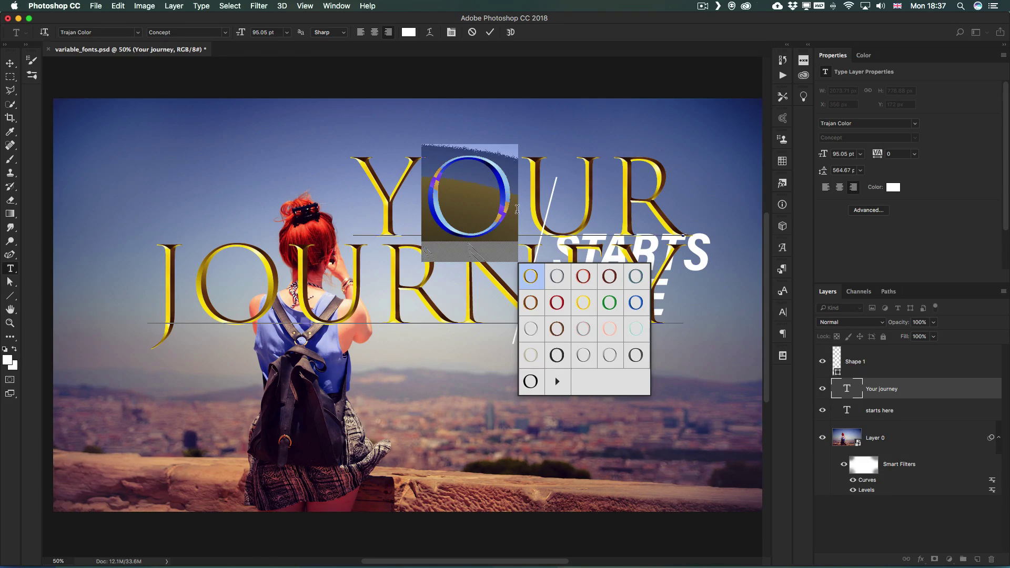
# Step: Swap the O and then the Y of YOUR for Trajan Color's red alternates, leaving UR gold
pyautogui.click(558, 302)
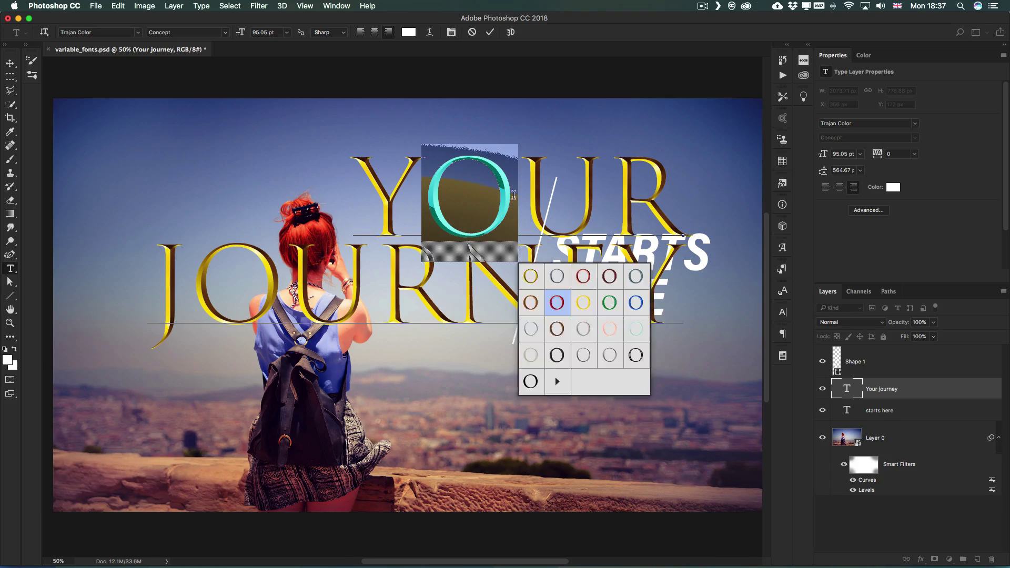
pyautogui.click(399, 247)
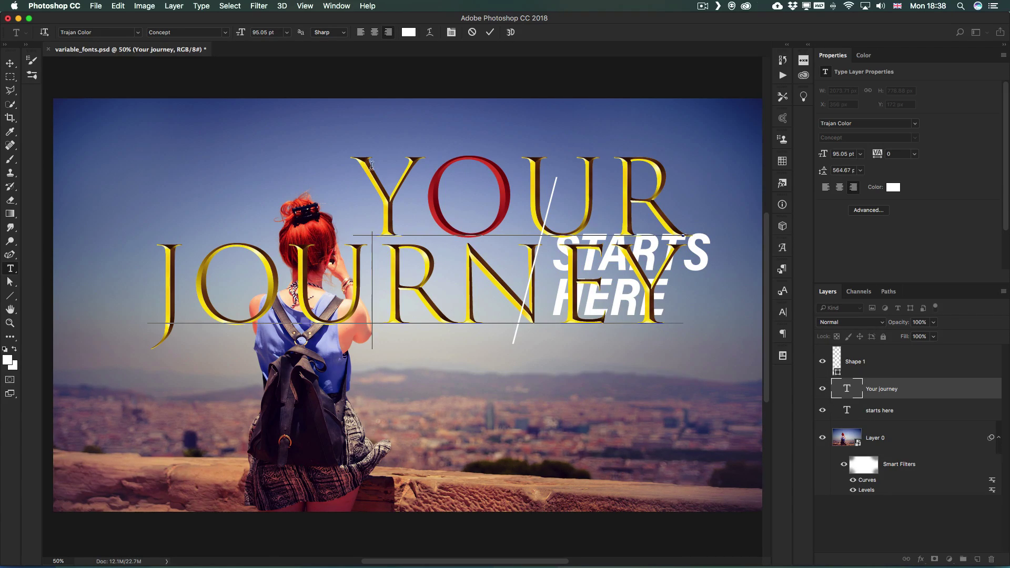
pyautogui.moveTo(365, 171); pyautogui.dragTo(684, 179)
pyautogui.hscroll(3, 684, 179)
pyautogui.click(526, 211)
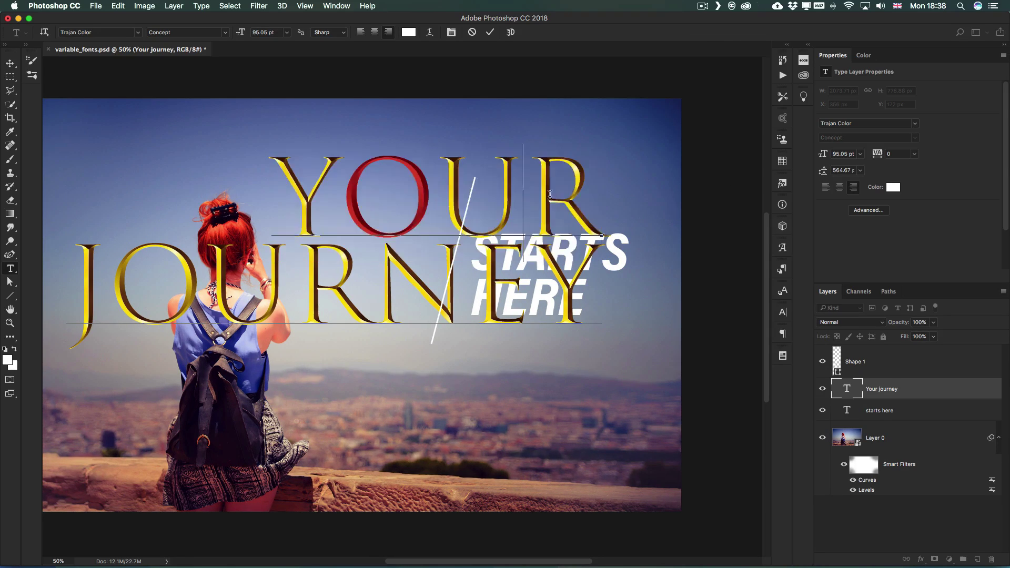
pyautogui.doubleClick(530, 191)
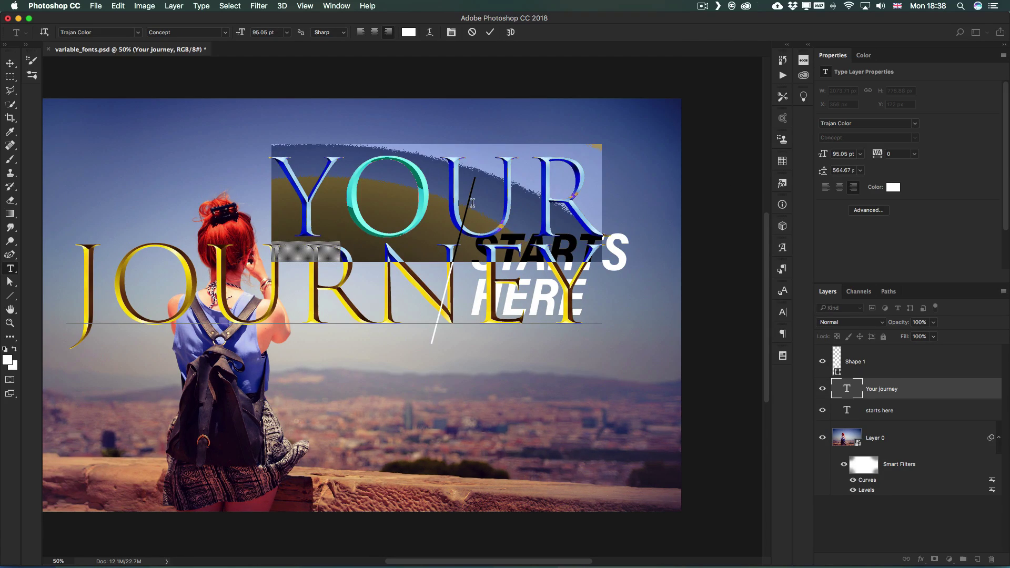
pyautogui.moveTo(342, 248); pyautogui.dragTo(283, 248)
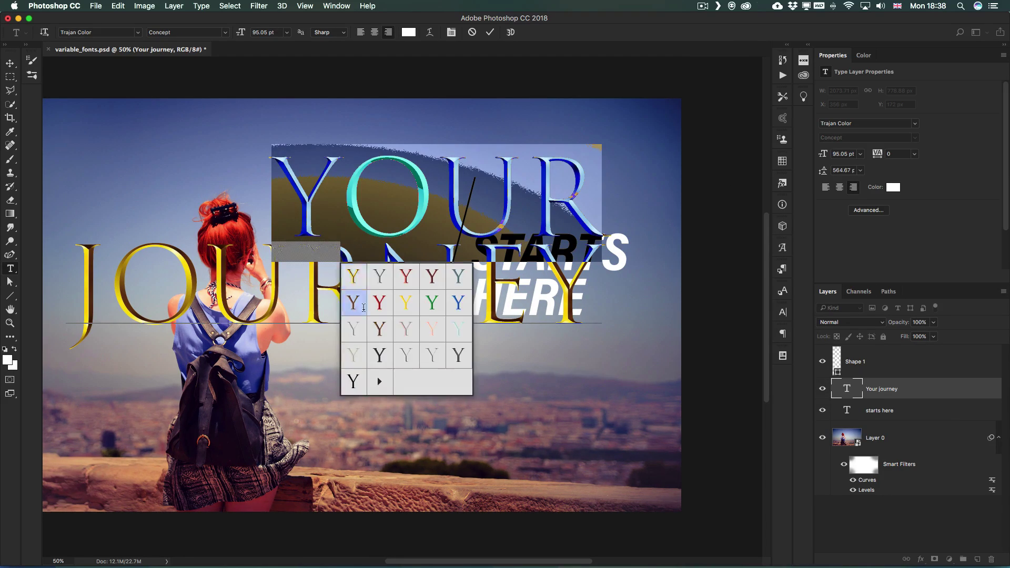
pyautogui.click(379, 303)
pyautogui.click(410, 206)
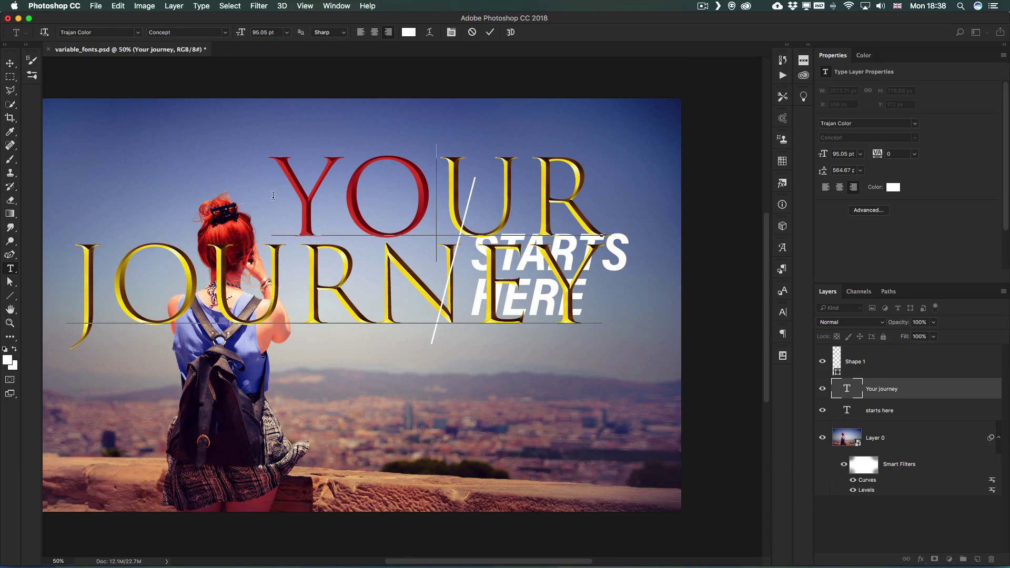
# Step: Tighten the tracking of the word YOUR to -80
pyautogui.moveTo(250, 188); pyautogui.dragTo(651, 198)
pyautogui.hotkey('alt', 'Left')
pyautogui.hotkey('alt', 'Left')
pyautogui.hotkey('alt', 'Left')
pyautogui.hotkey('alt', 'Left')
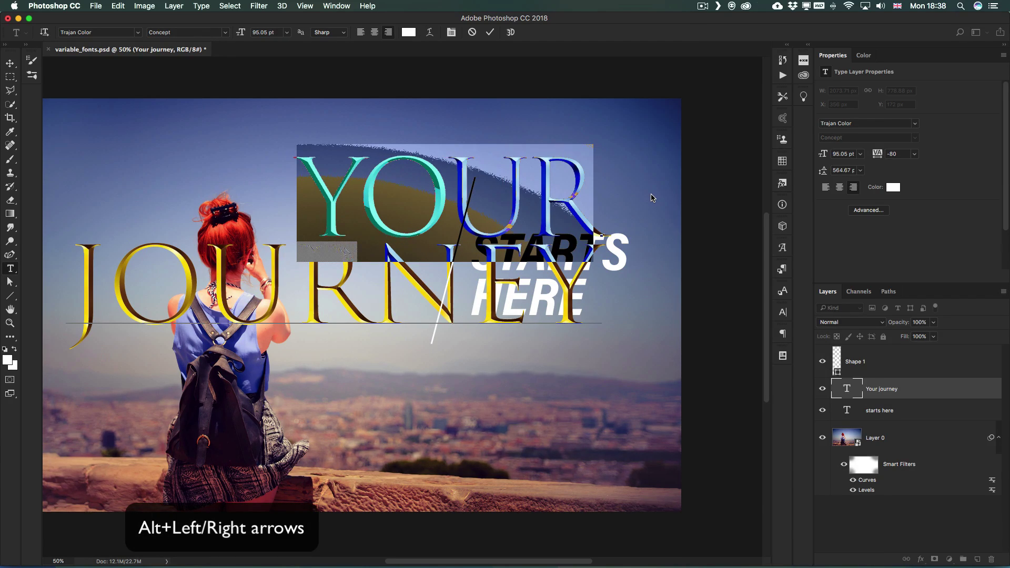
pyautogui.click(436, 185)
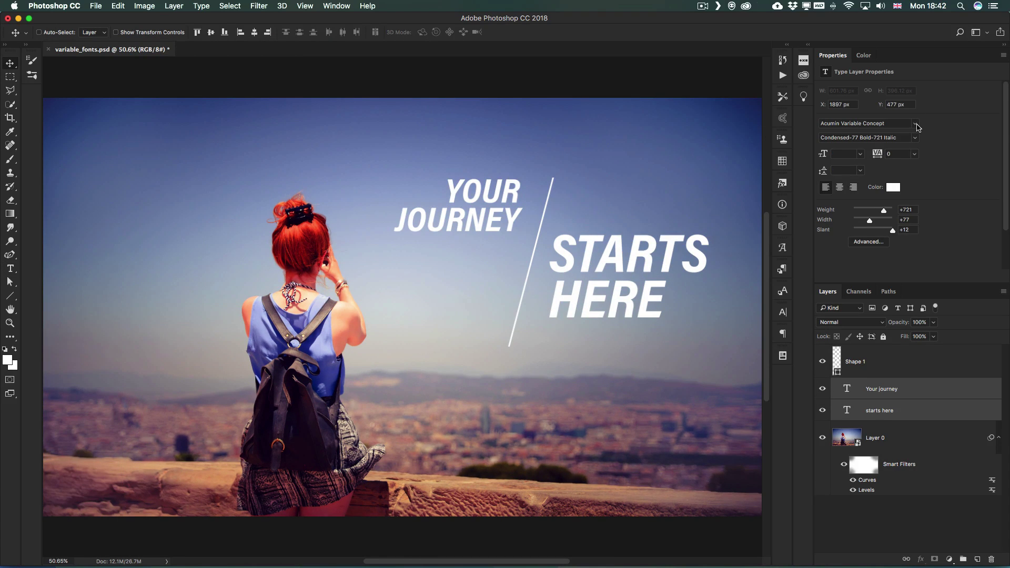
pyautogui.click(916, 124)
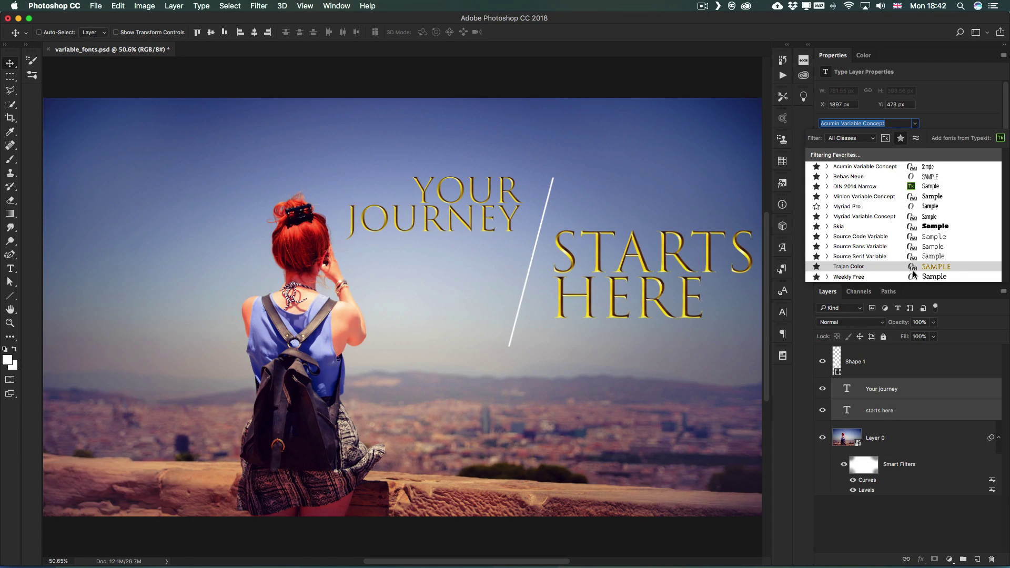
pyautogui.click(950, 110)
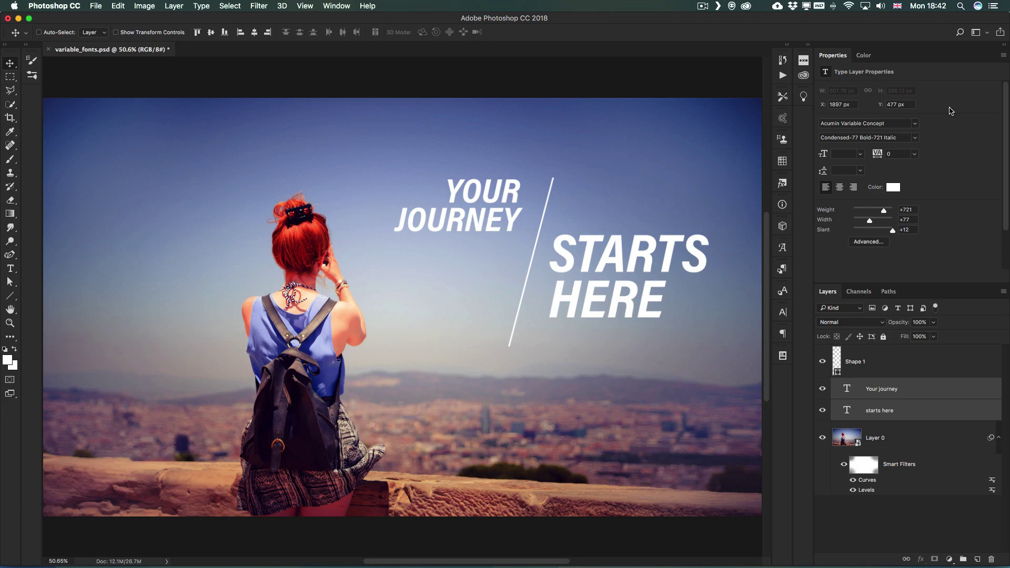